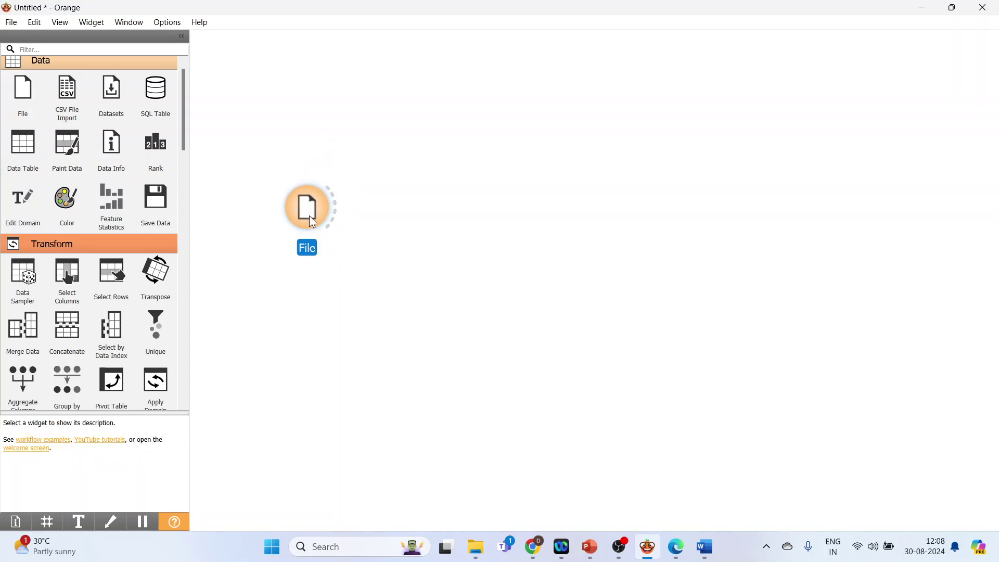
# Step: Load heart_disease.tab from Orange's datasets folder into the File widget
pyautogui.doubleClick(310, 216)
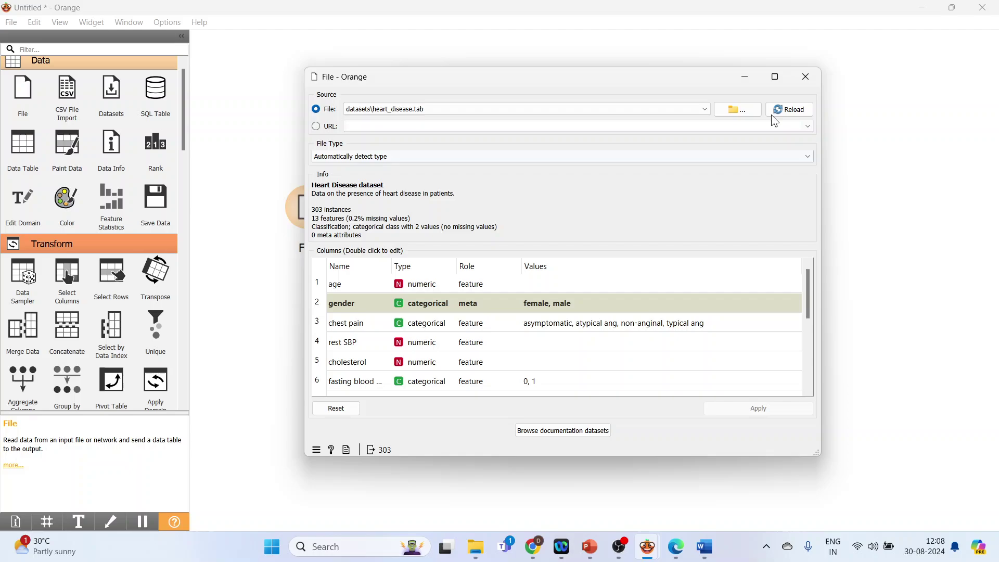
pyautogui.click(739, 113)
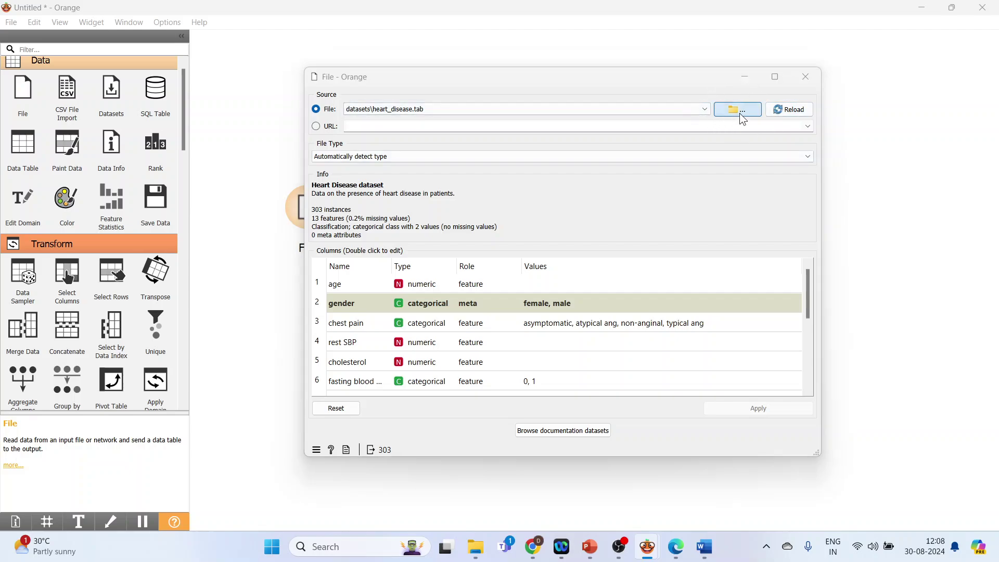
pyautogui.click(758, 377)
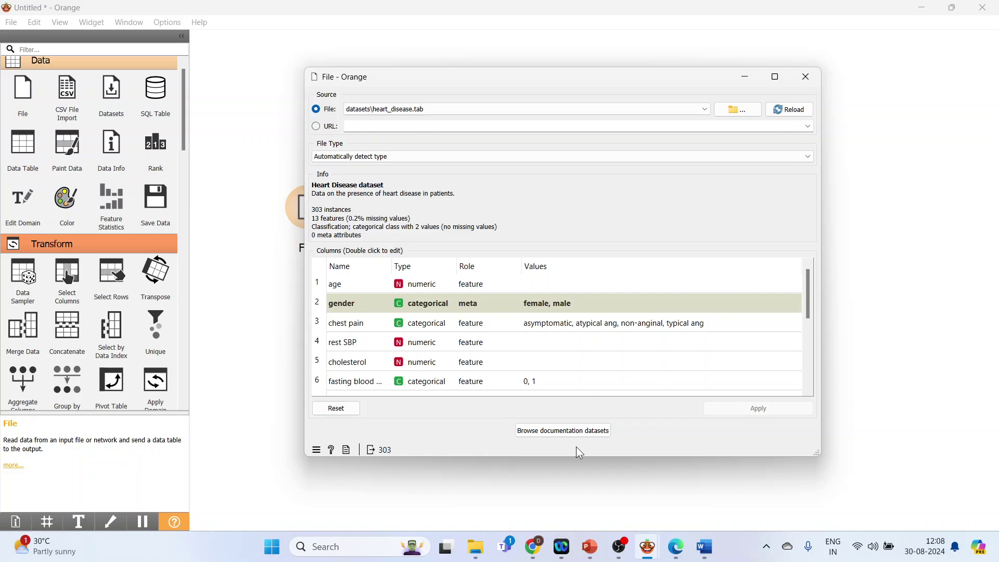
pyautogui.click(568, 433)
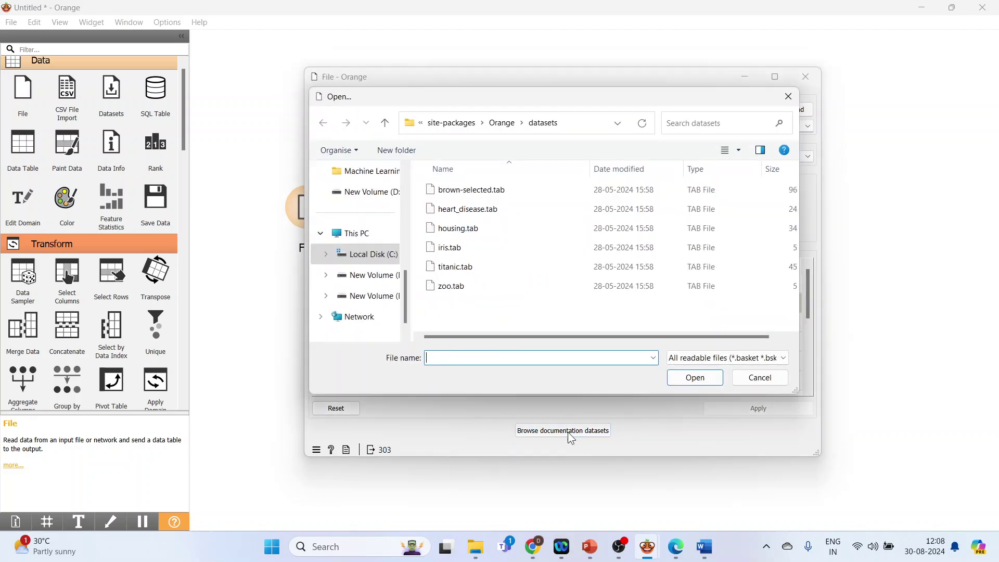
pyautogui.click(494, 216)
pyautogui.click(690, 381)
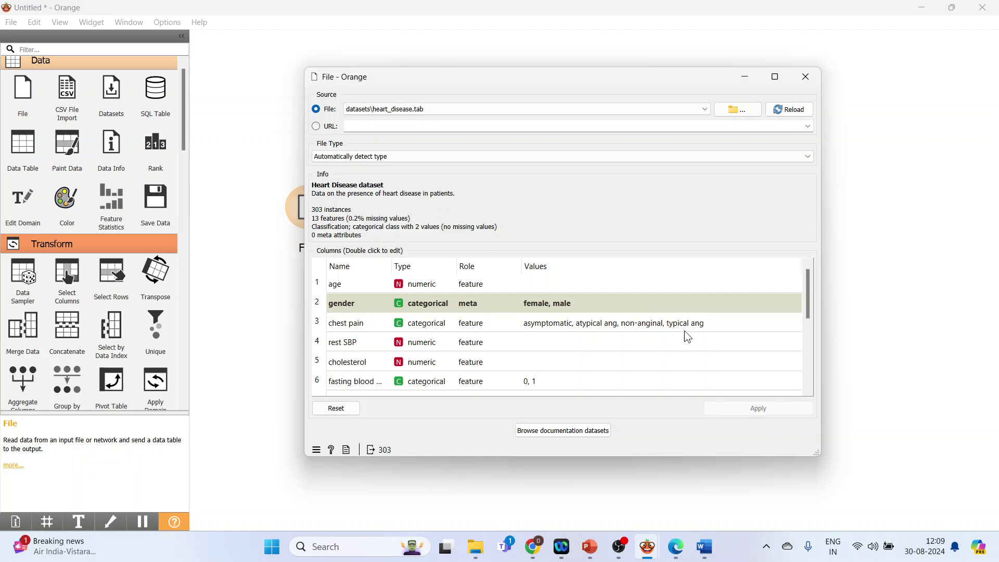
# Step: Review the heart-disease column list with a widened Name column, then close the File window
pyautogui.doubleClick(354, 343)
pyautogui.moveTo(392, 266); pyautogui.dragTo(433, 266)
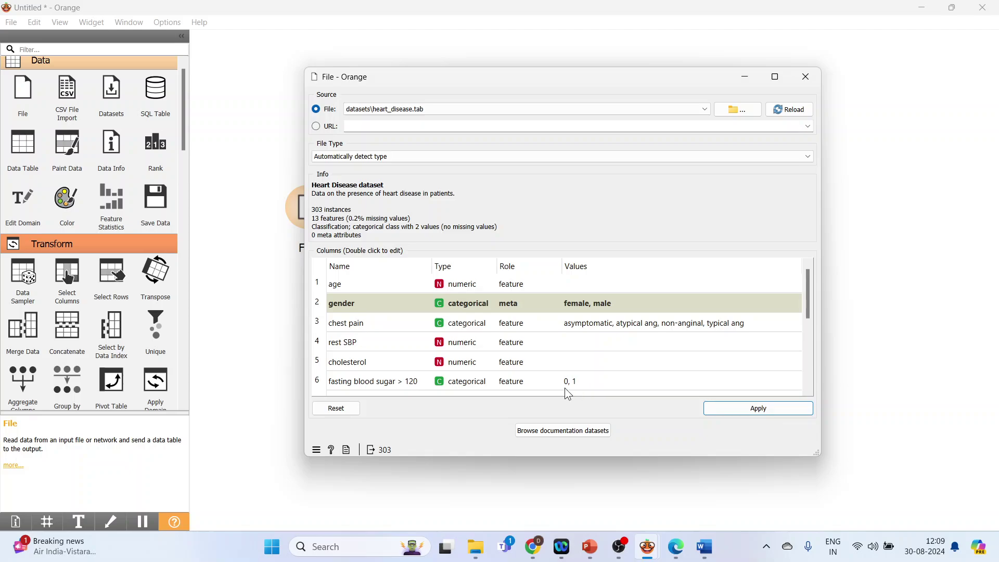
pyautogui.moveTo(809, 300); pyautogui.dragTo(807, 378)
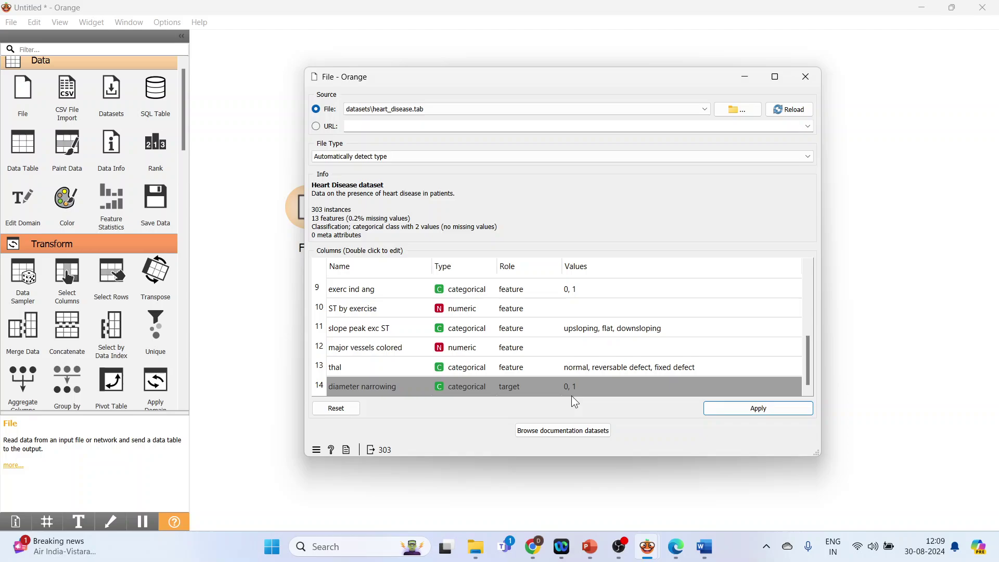
pyautogui.click(806, 79)
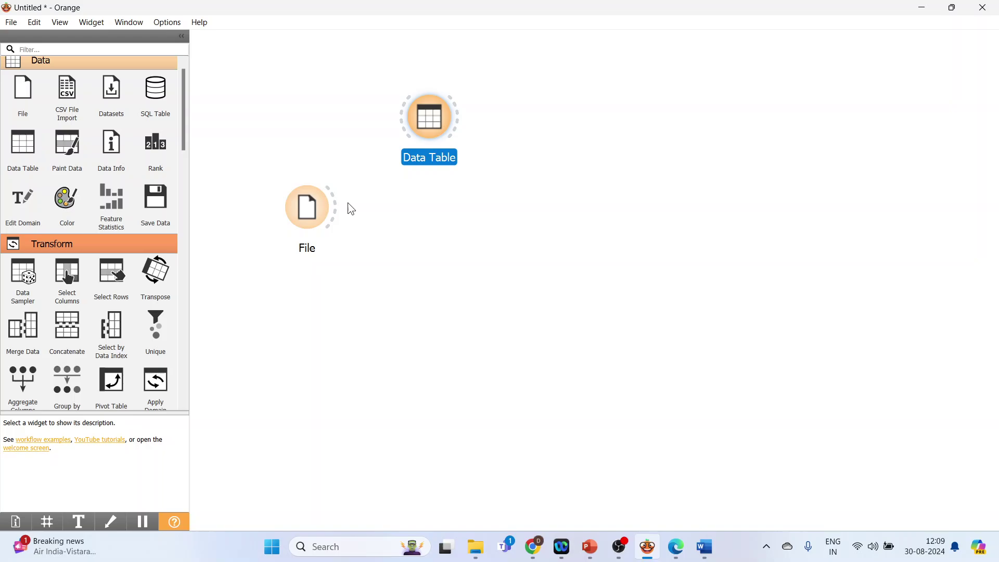
# Step: Link File's output to the Data Table and view the 303-row heart-disease table
pyautogui.moveTo(336, 204); pyautogui.dragTo(394, 117)
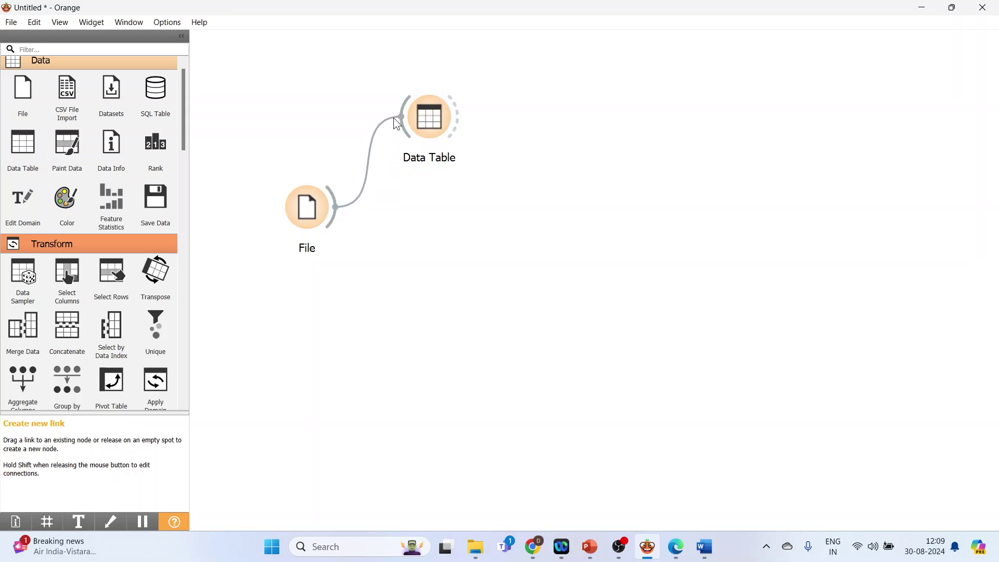
pyautogui.doubleClick(433, 128)
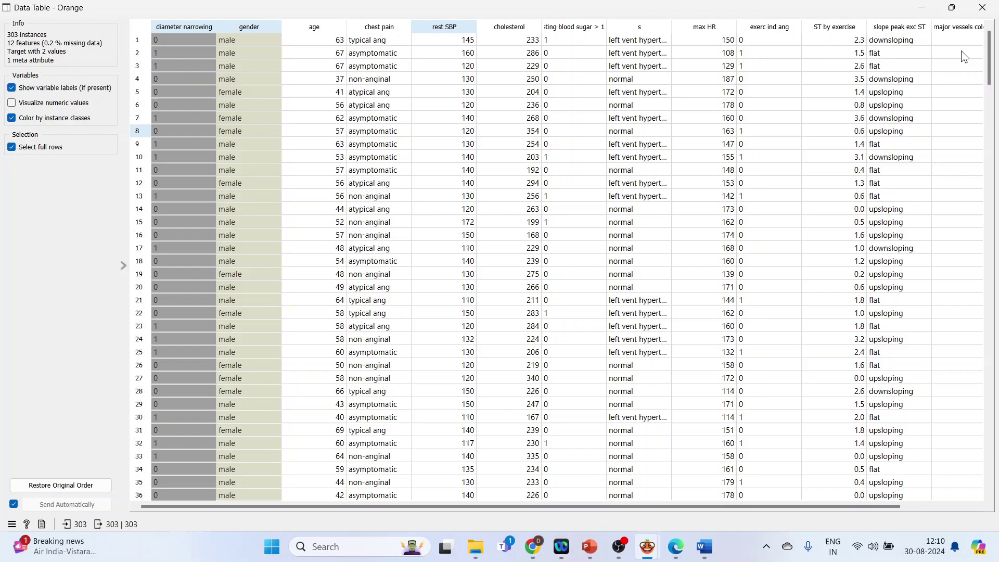
pyautogui.click(983, 7)
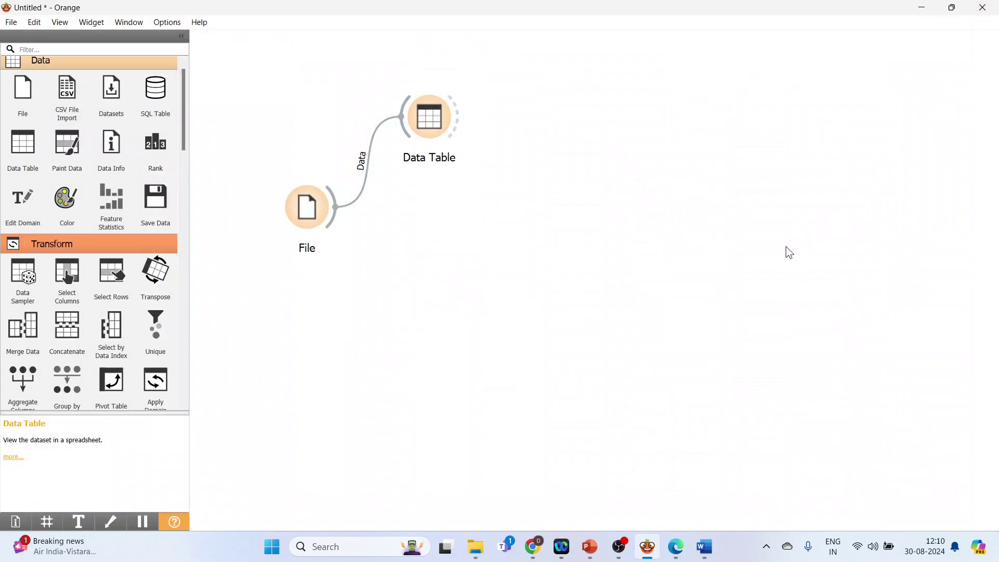
pyautogui.moveTo(155, 278)
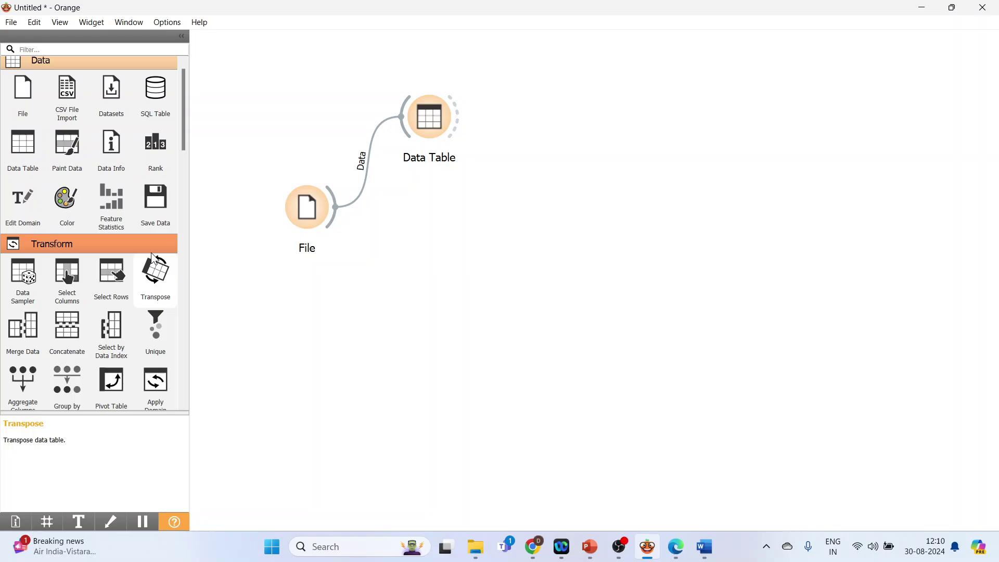
# Step: Place a Preprocess widget below the Data Table and connect File's output to it
pyautogui.moveTo(182, 148); pyautogui.dragTo(183, 183)
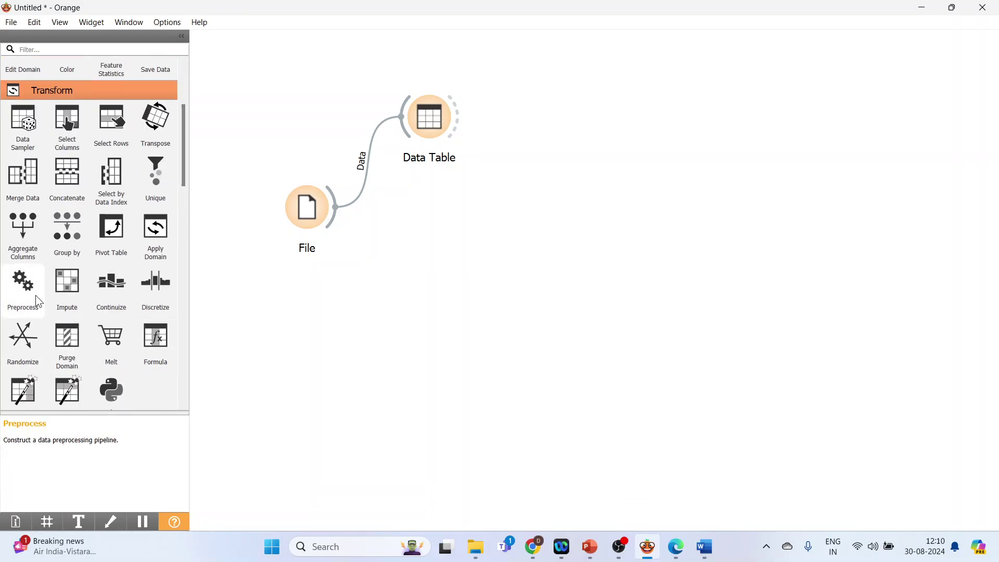
pyautogui.click(37, 301)
pyautogui.moveTo(561, 130); pyautogui.dragTo(440, 252)
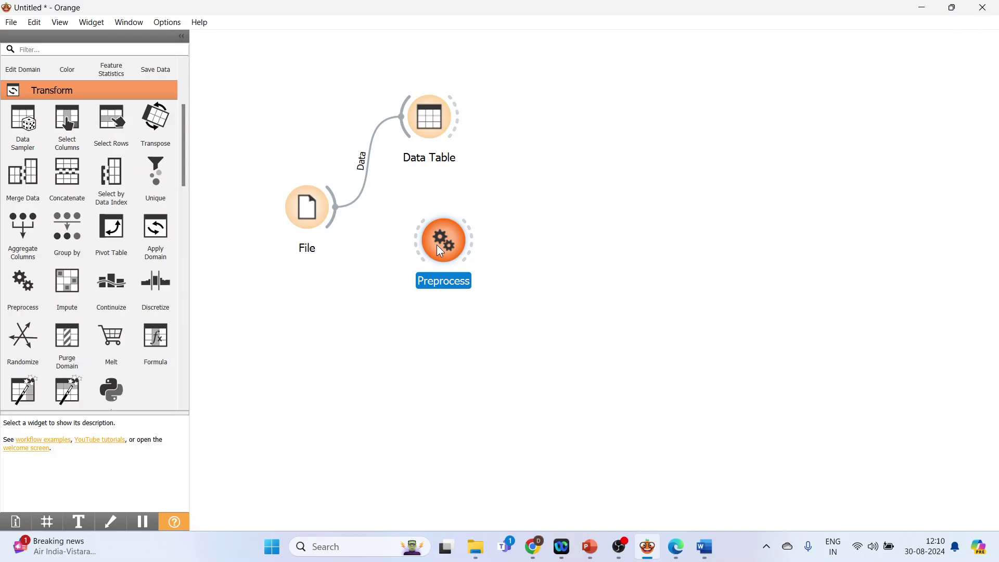
pyautogui.moveTo(332, 218); pyautogui.dragTo(430, 246)
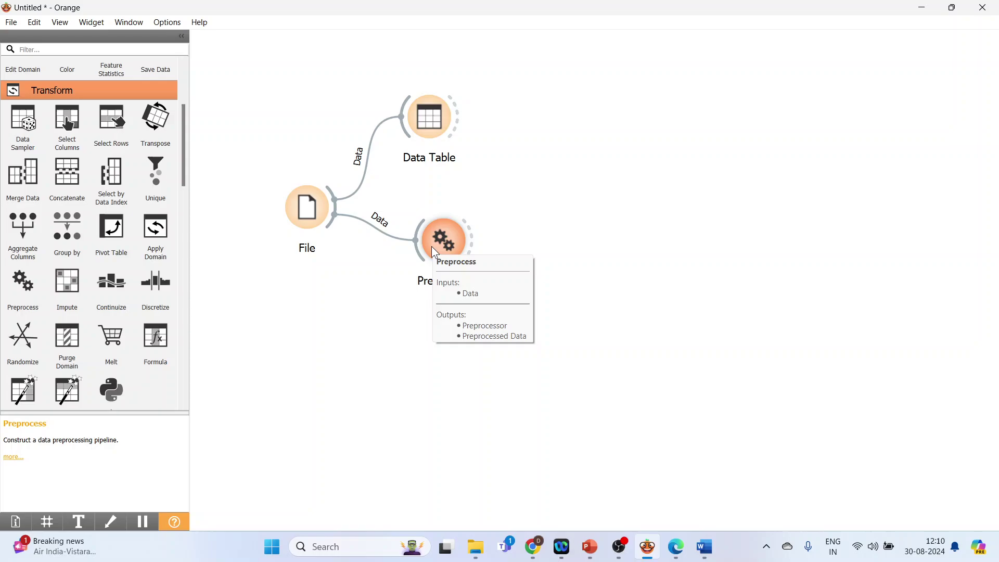
# Step: Browse the preprocessor list, then remove and re-add Normalize Features at its standardize default
pyautogui.doubleClick(436, 242)
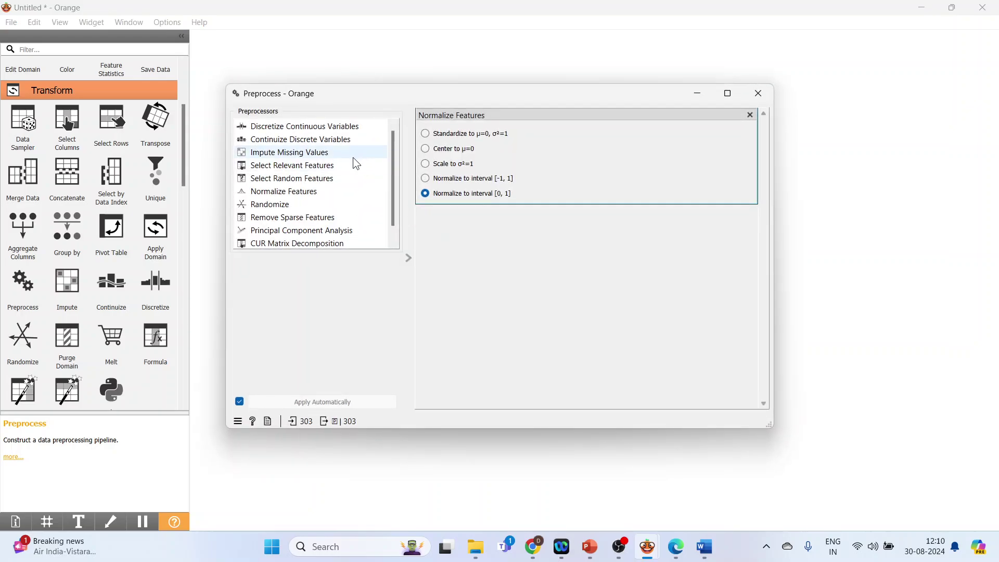
pyautogui.click(315, 133)
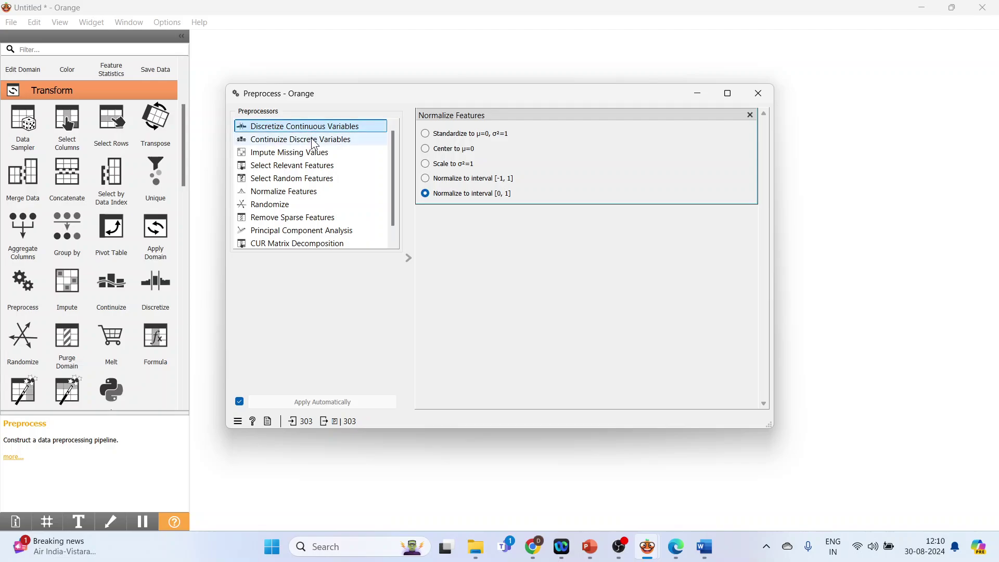
pyautogui.click(315, 143)
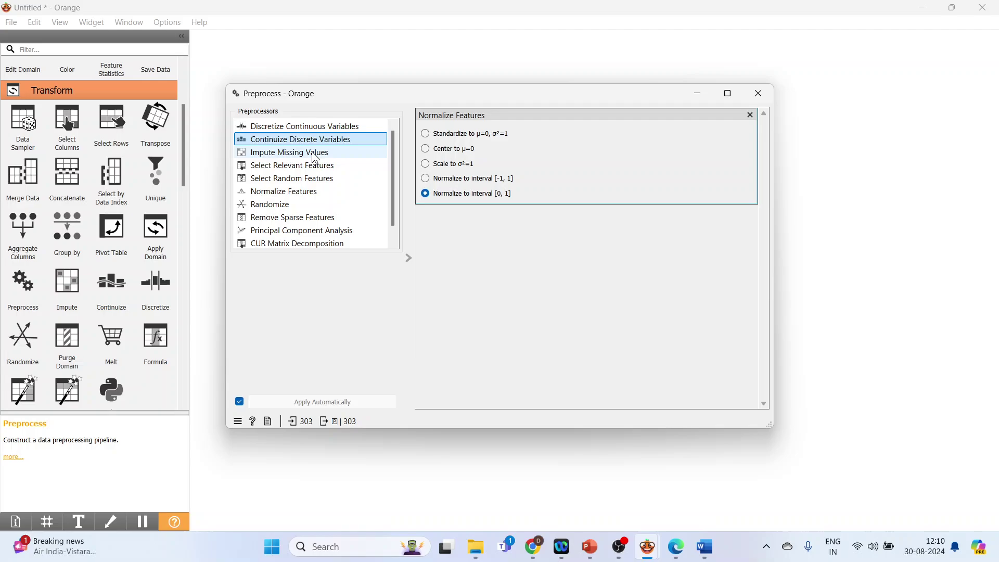
pyautogui.click(315, 157)
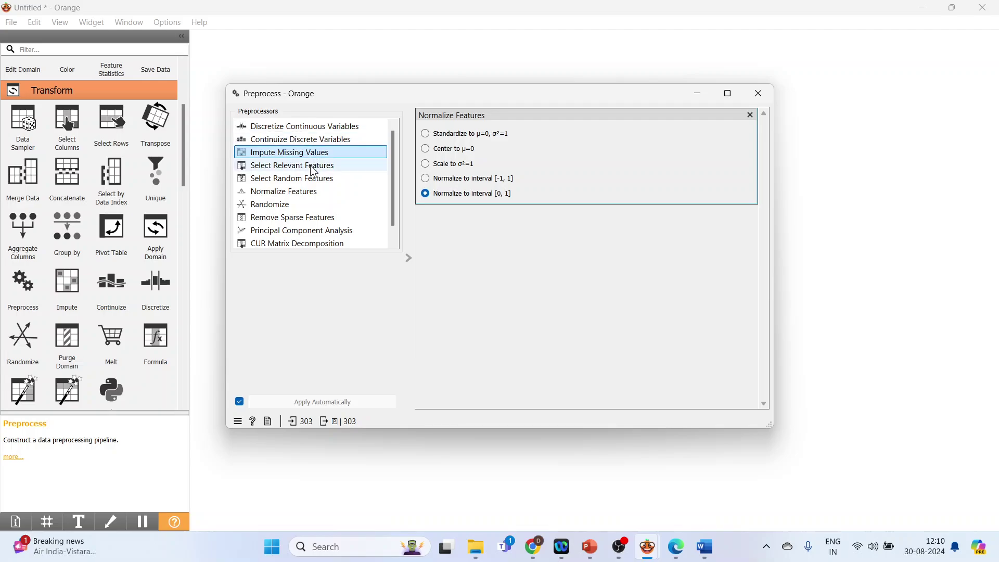
pyautogui.click(311, 165)
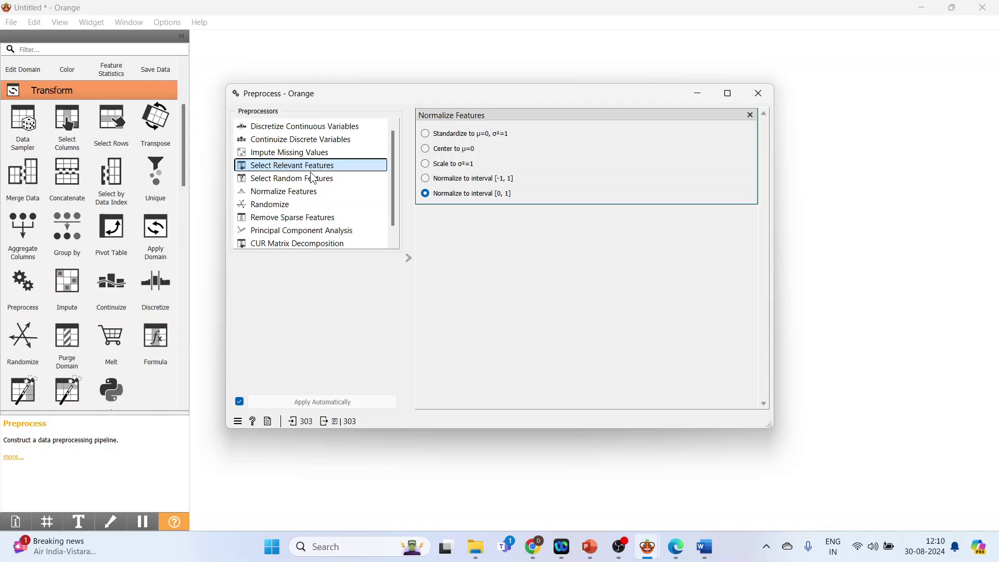
pyautogui.click(314, 180)
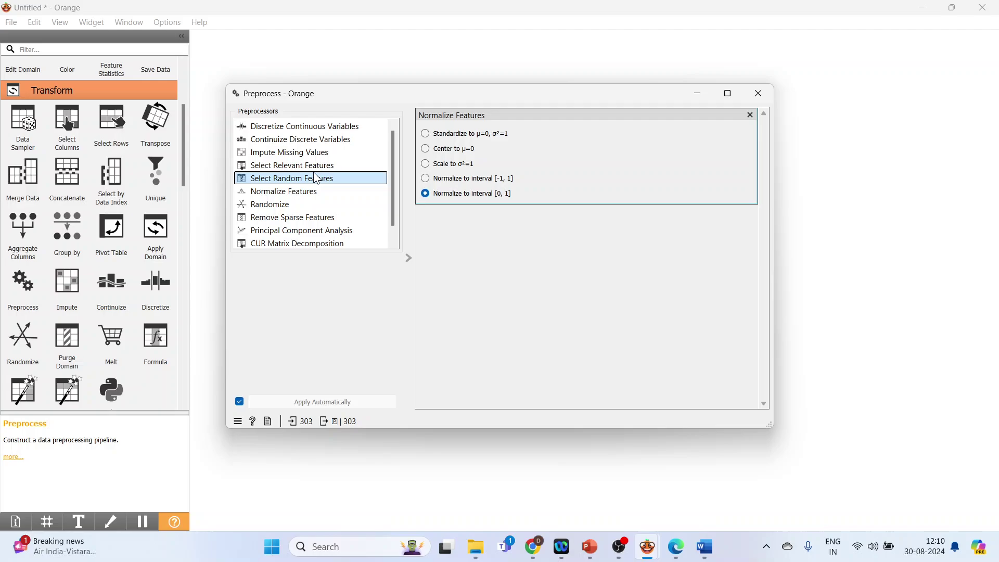
pyautogui.click(751, 116)
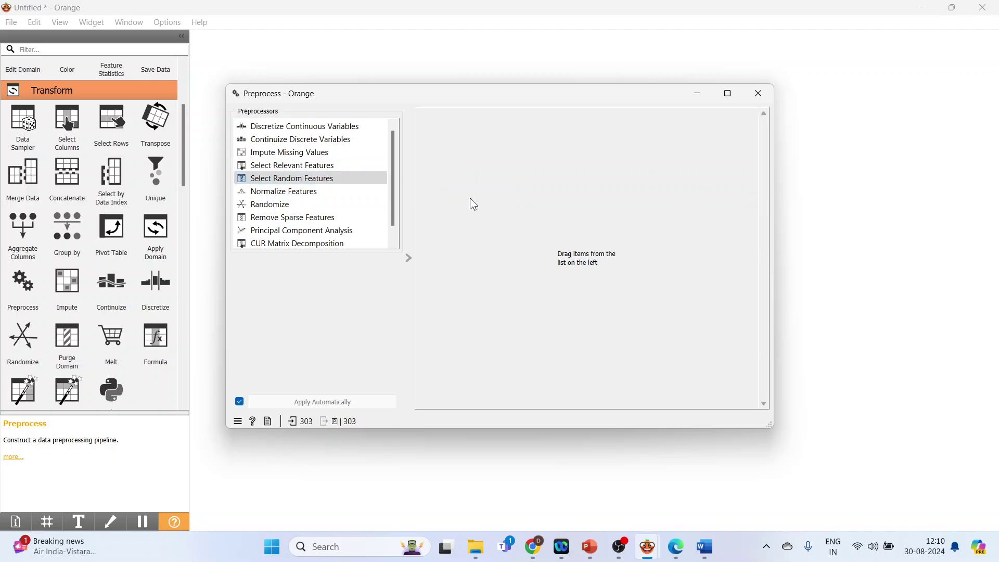
pyautogui.doubleClick(316, 201)
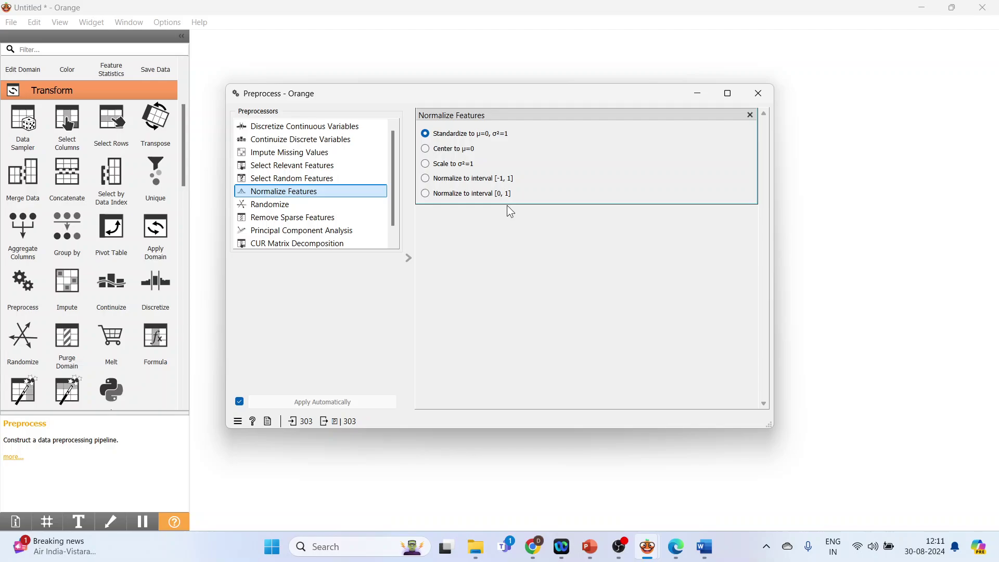
# Step: Re-examine the original Data Table's first nine rows and ST by exercise values
pyautogui.click(752, 99)
pyautogui.doubleClick(428, 126)
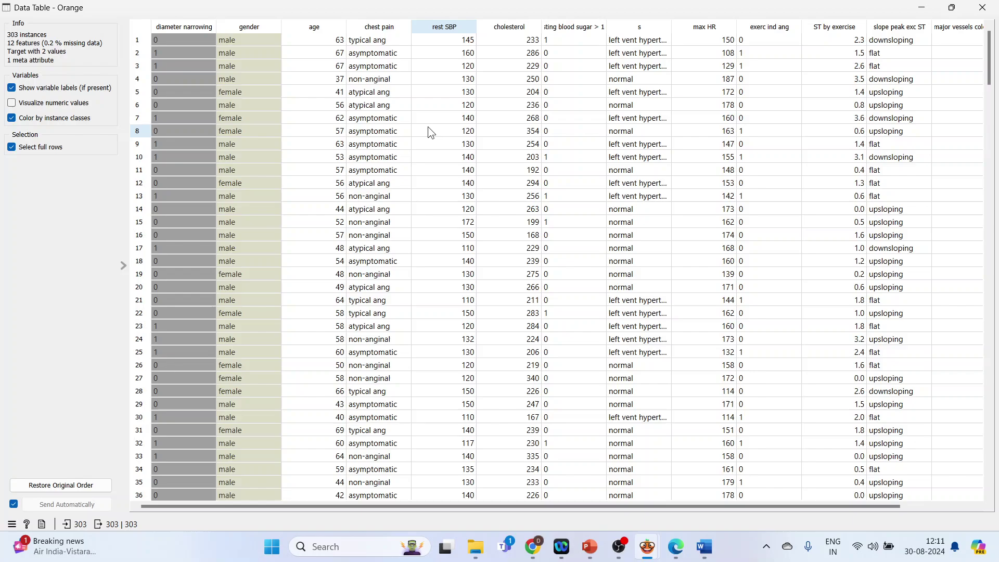
pyautogui.moveTo(448, 42); pyautogui.dragTo(450, 144)
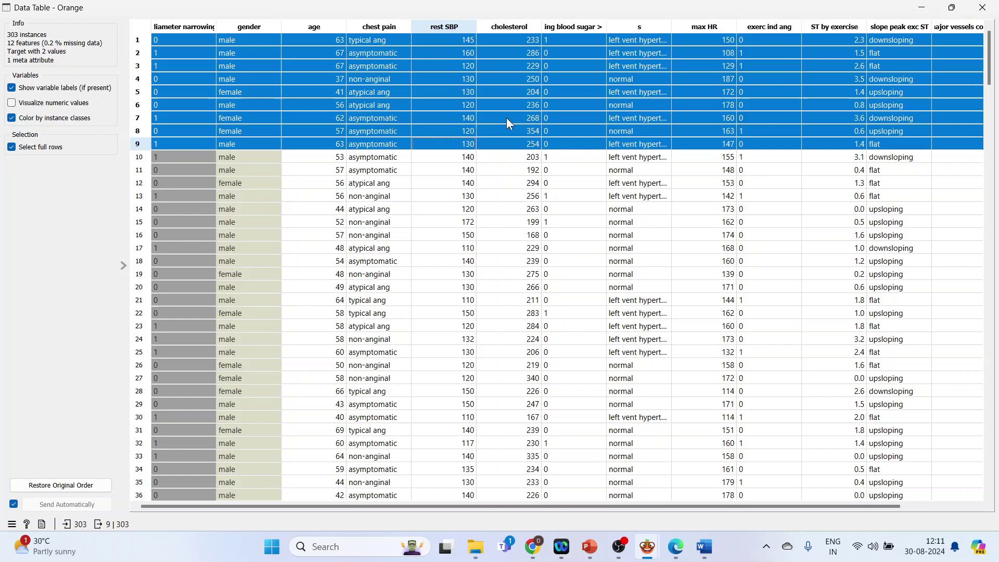
pyautogui.click(848, 39)
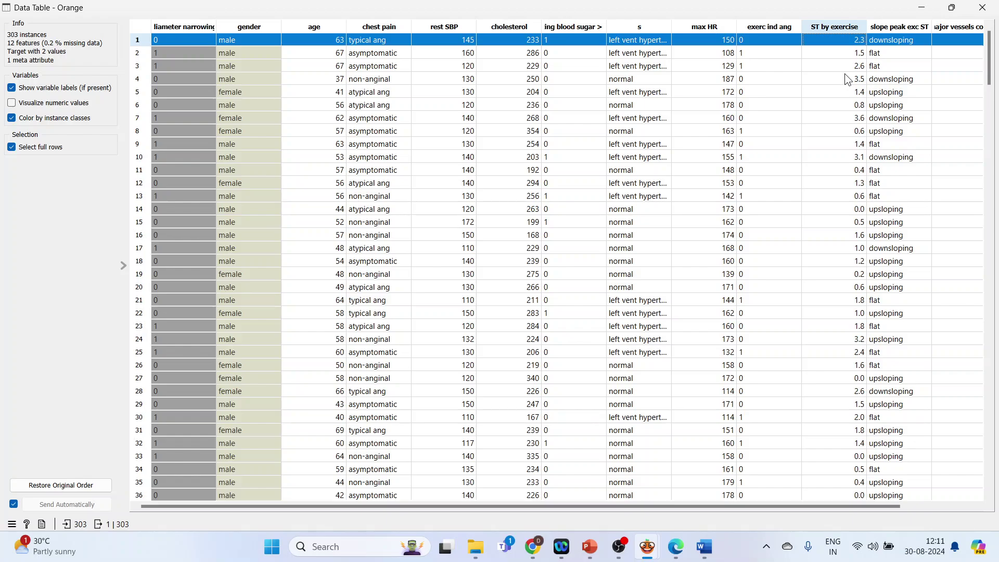
pyautogui.click(983, 7)
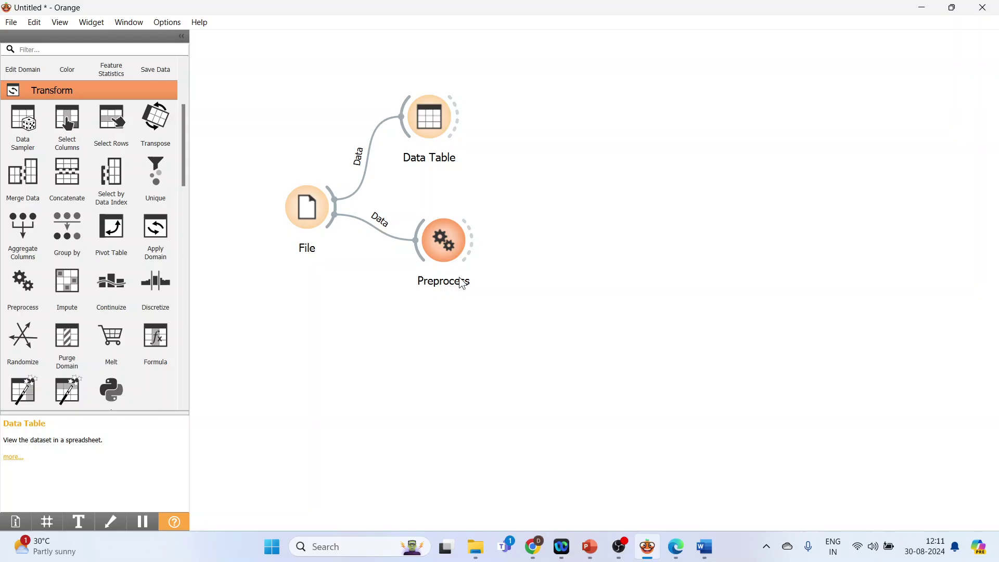
# Step: Switch Normalize Features to 'Normalize to interval [0, 1]' and close Preprocess
pyautogui.doubleClick(445, 245)
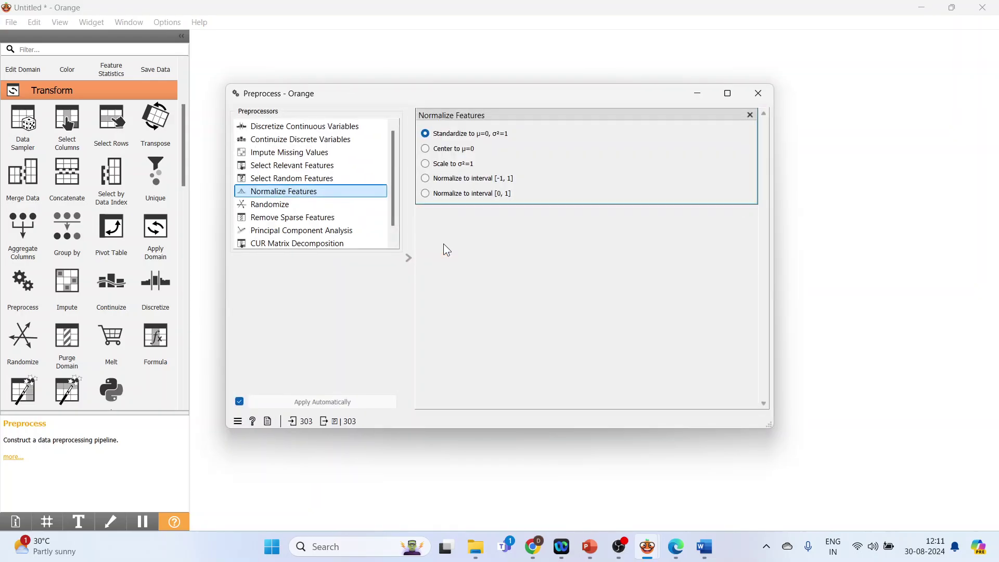
pyautogui.click(426, 193)
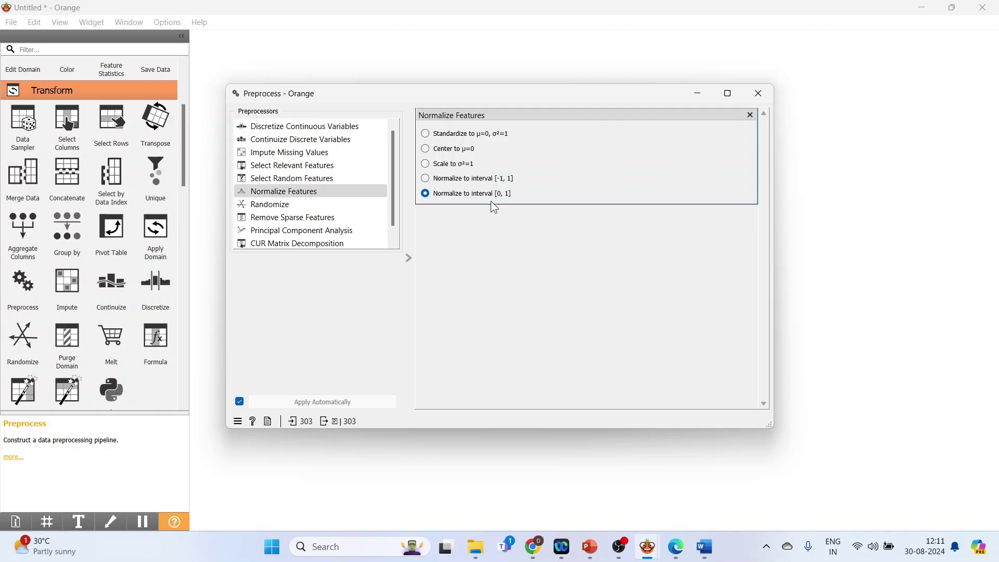
pyautogui.click(759, 94)
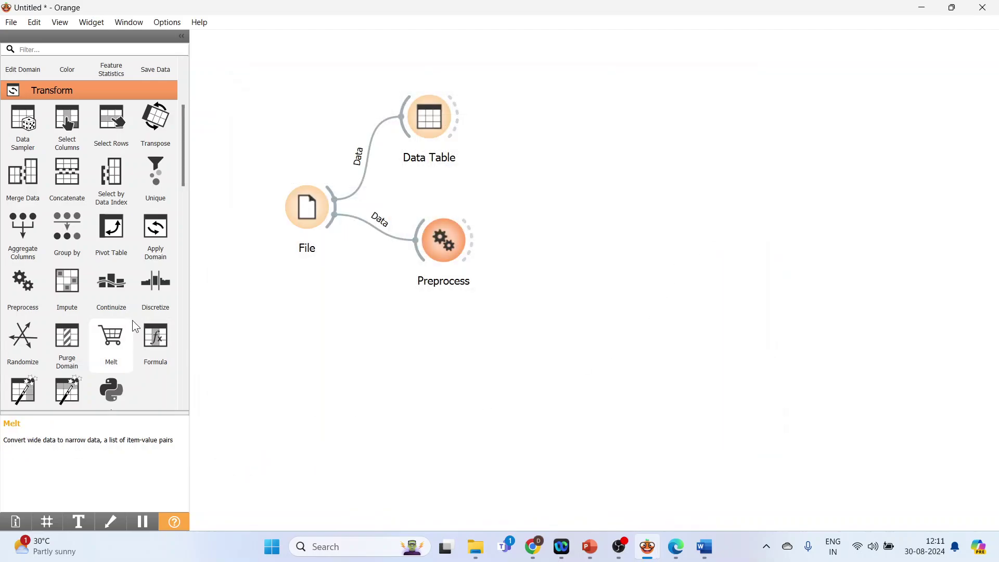
# Step: Add a second Data Table fed by Preprocess's output and open it
pyautogui.moveTo(181, 158); pyautogui.dragTo(183, 112)
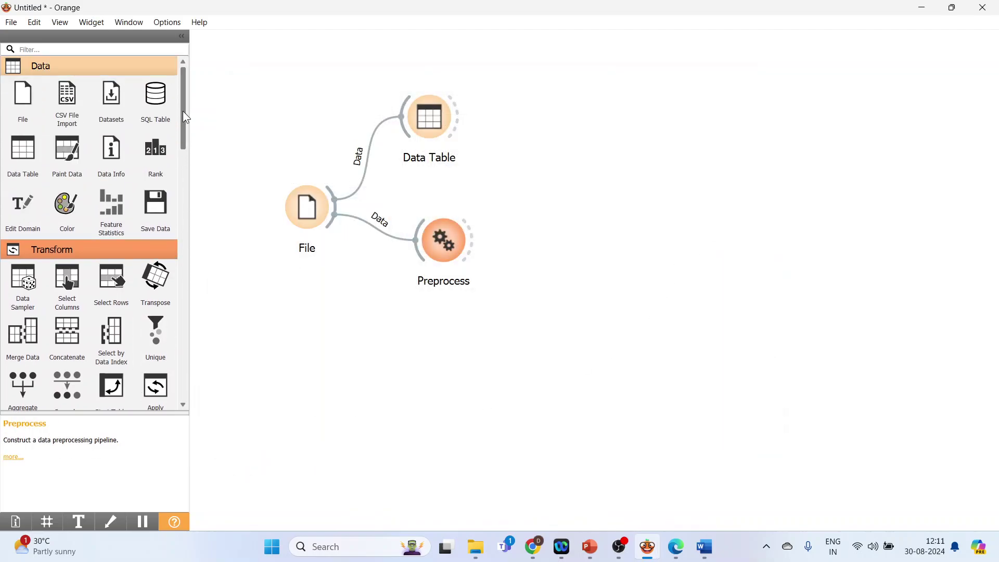
pyautogui.click(22, 151)
pyautogui.moveTo(473, 240); pyautogui.dragTo(569, 241)
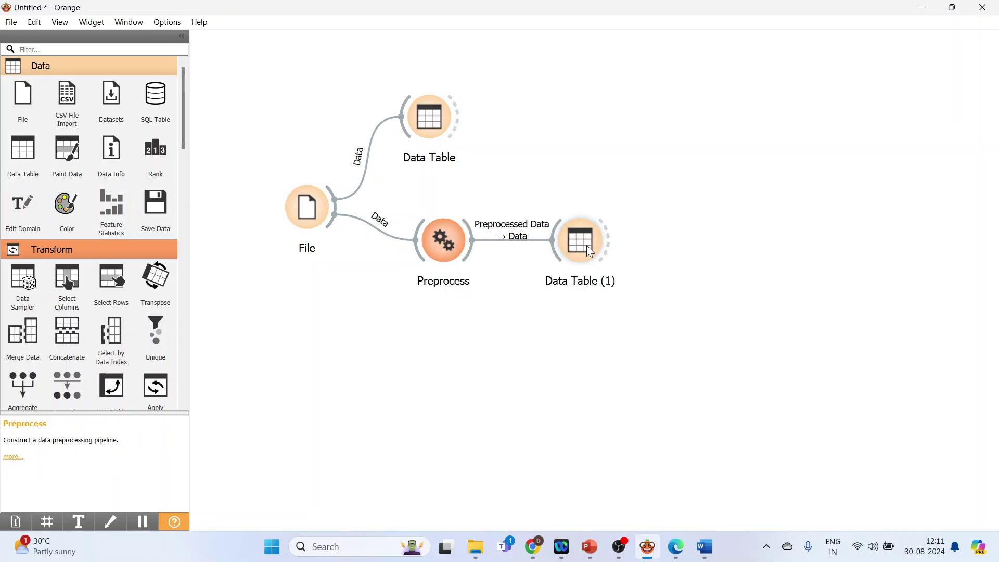
pyautogui.doubleClick(586, 245)
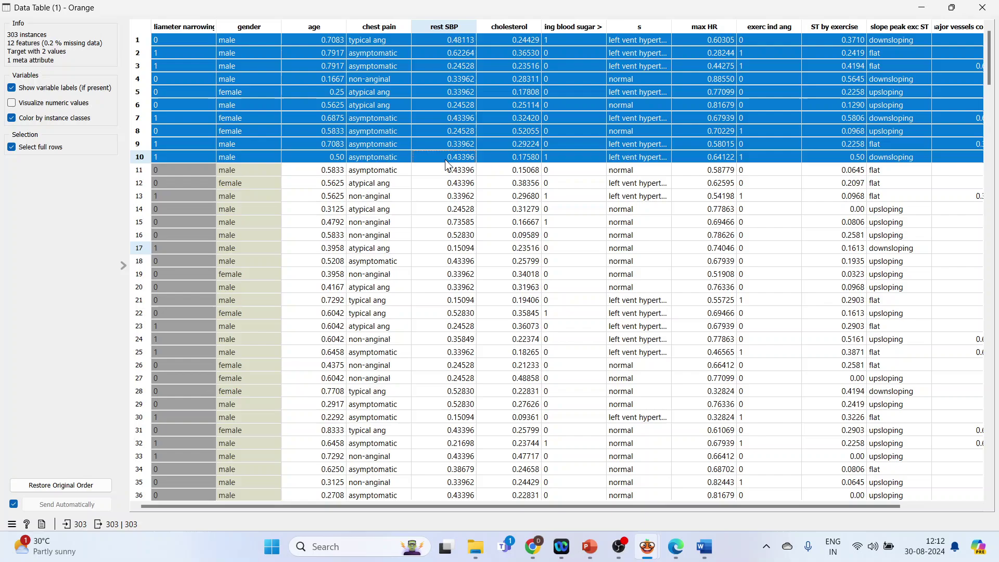
# Step: Select the first sixteen scaled rows and sort by rest SBP, ascending then descending
pyautogui.moveTo(442, 42); pyautogui.dragTo(451, 235)
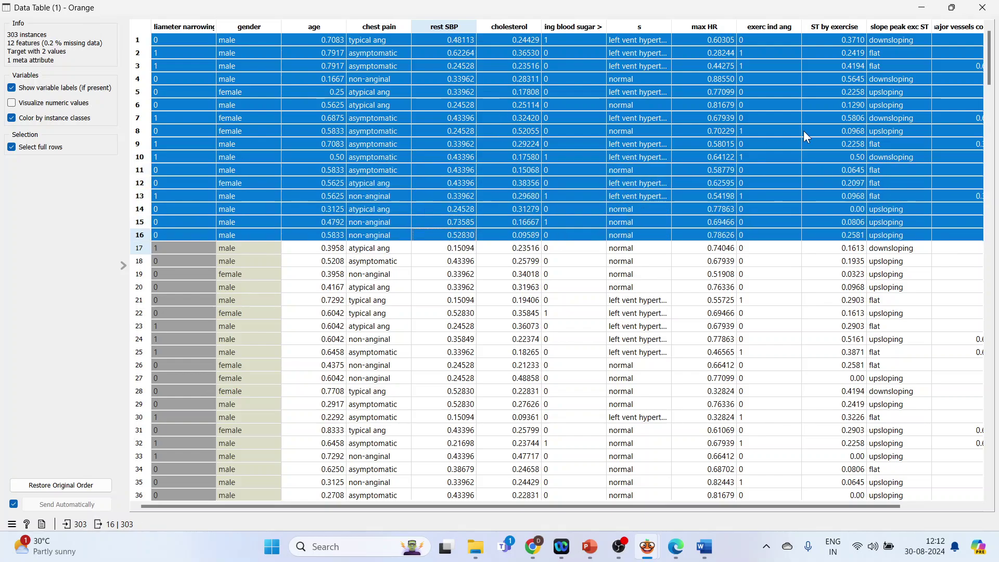
pyautogui.click(462, 27)
pyautogui.click(461, 27)
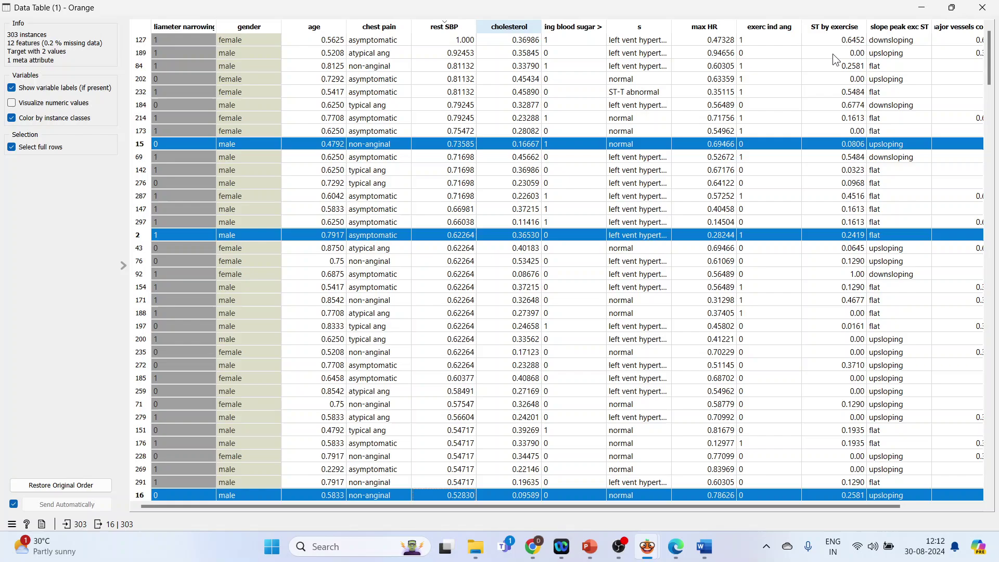
pyautogui.click(982, 7)
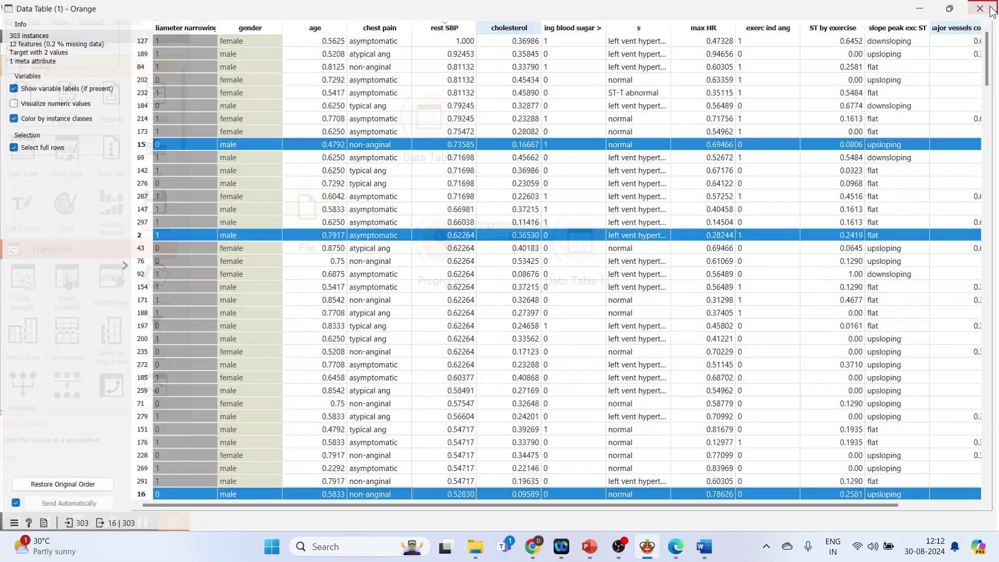
# Step: Switch to PowerPoint and show the slide 2 Thank You slide
pyautogui.hotkey('alt', 'Tab')
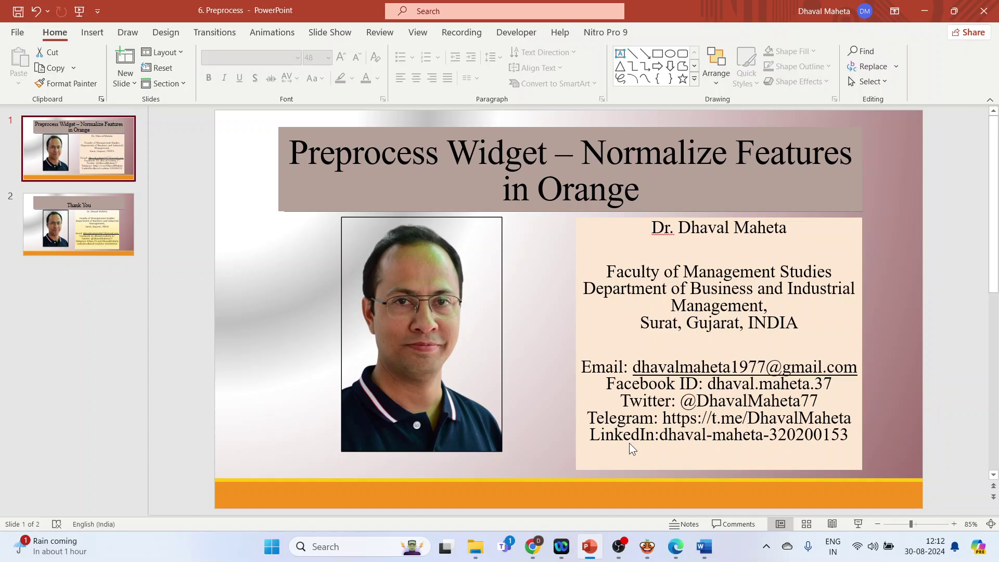
pyautogui.click(110, 247)
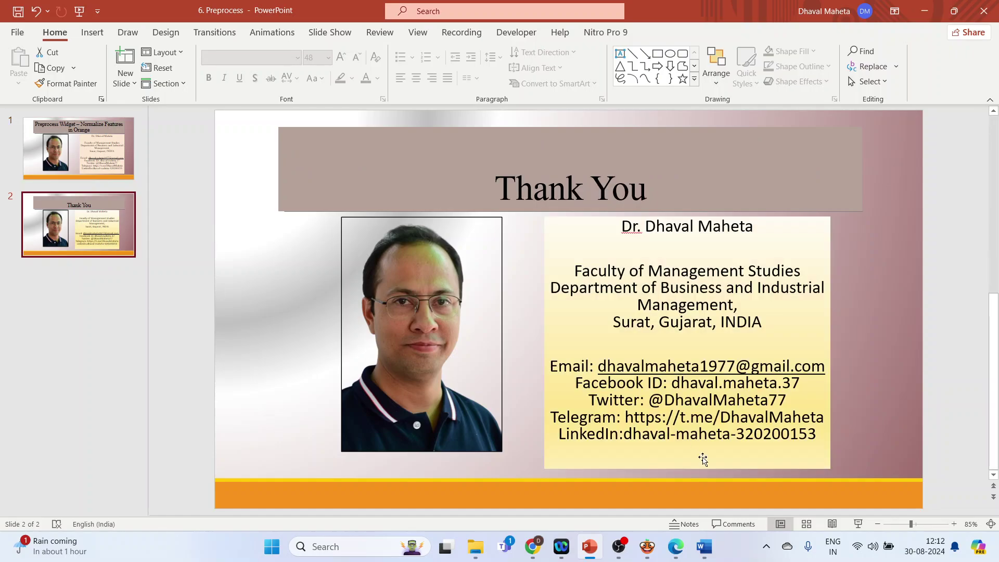